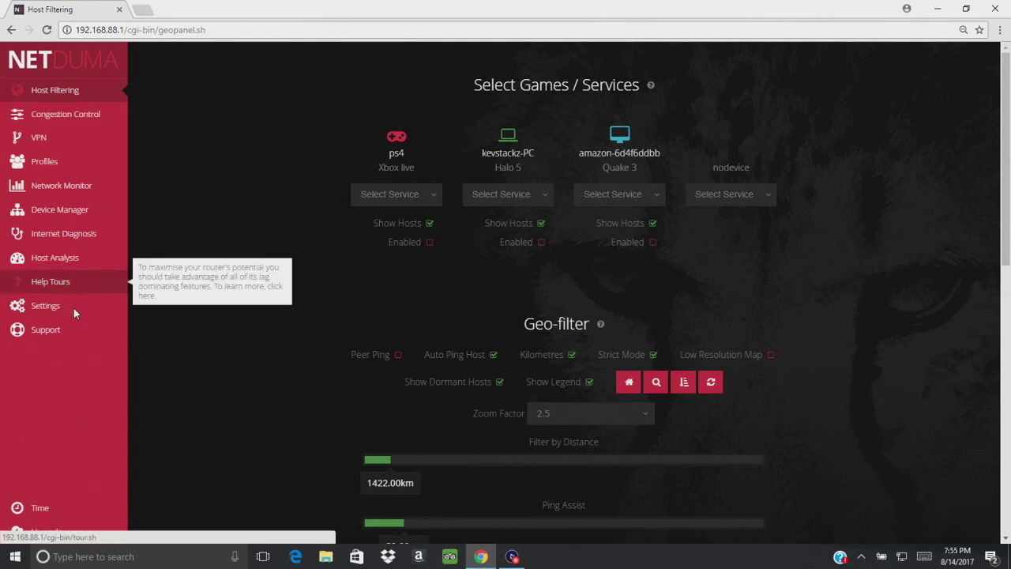
# Create a port forwarding rule named 'open nat' with start and end port 3074
pyautogui.moveTo(73, 307)
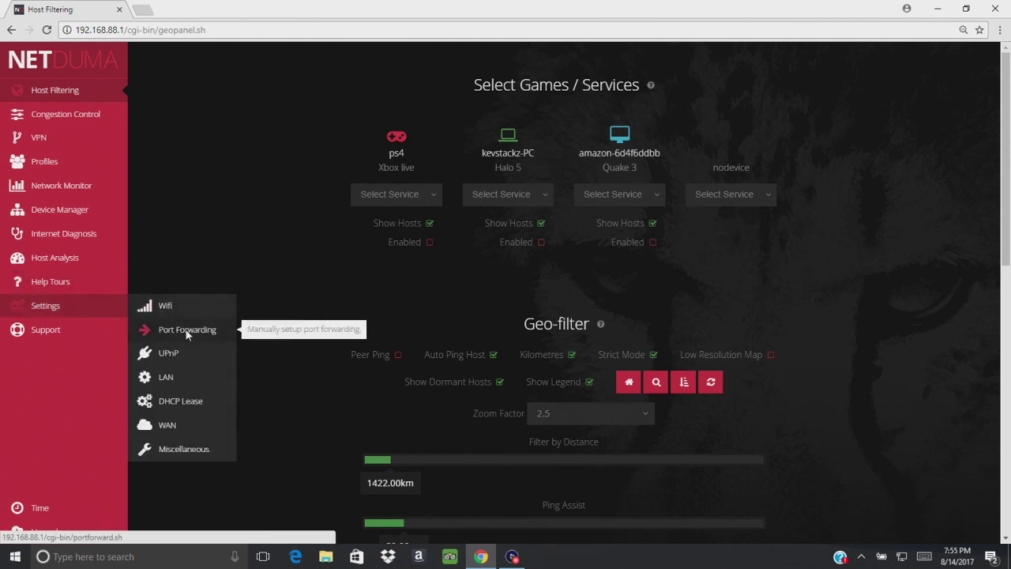
pyautogui.click(188, 330)
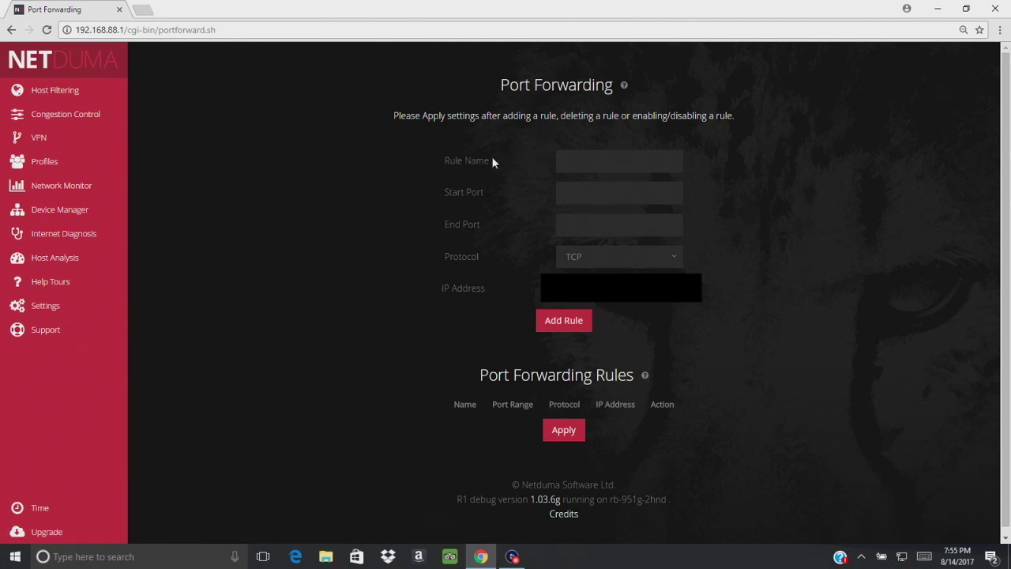
pyautogui.click(589, 164)
pyautogui.write('o')
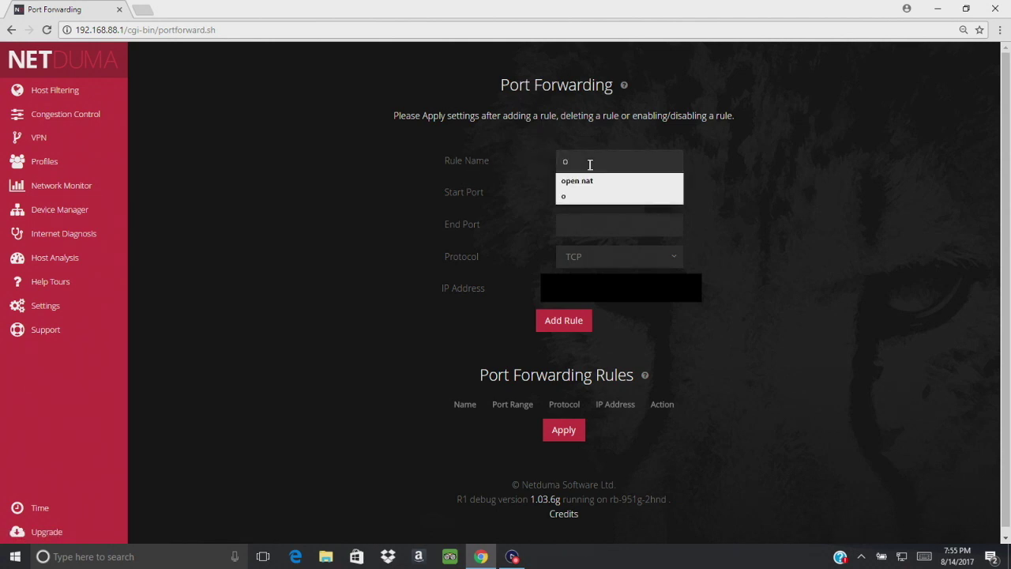
pyautogui.press('Down')
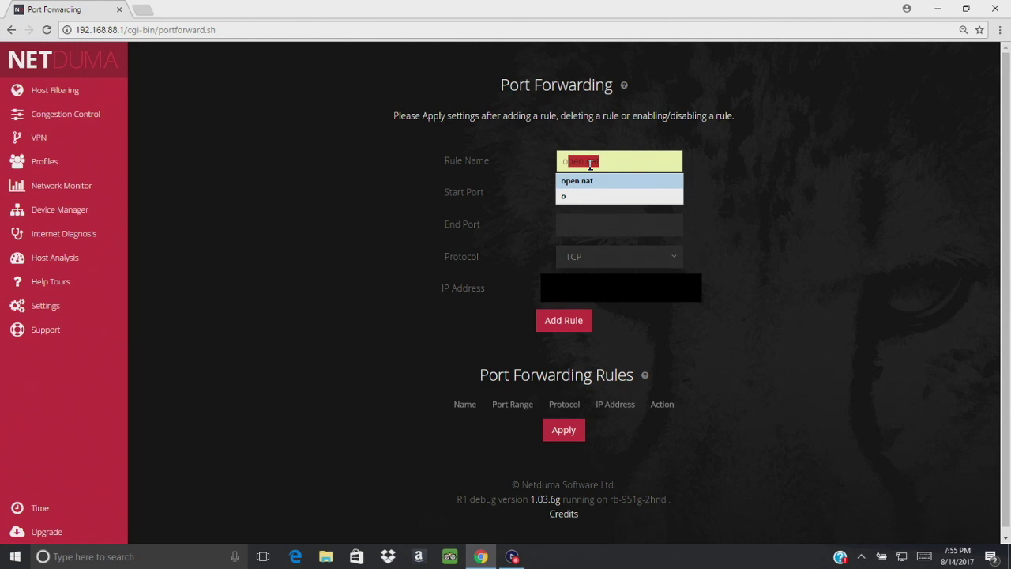
pyautogui.press('Return')
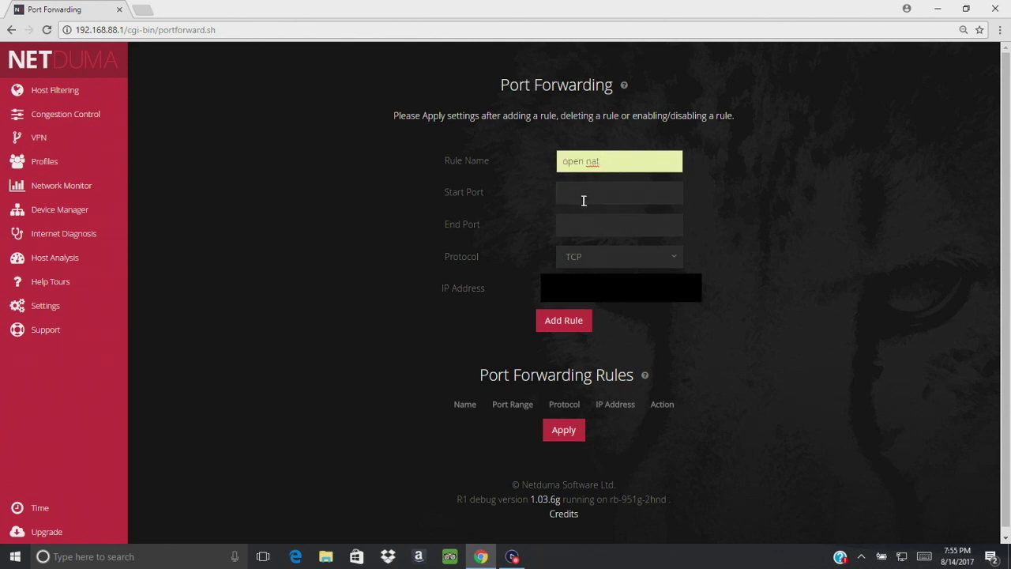
pyautogui.click(583, 197)
pyautogui.write('3074')
pyautogui.click(603, 234)
pyautogui.write('3074')
# Set the rule's protocol to UDP, add it to the list, and apply the settings
pyautogui.click(593, 255)
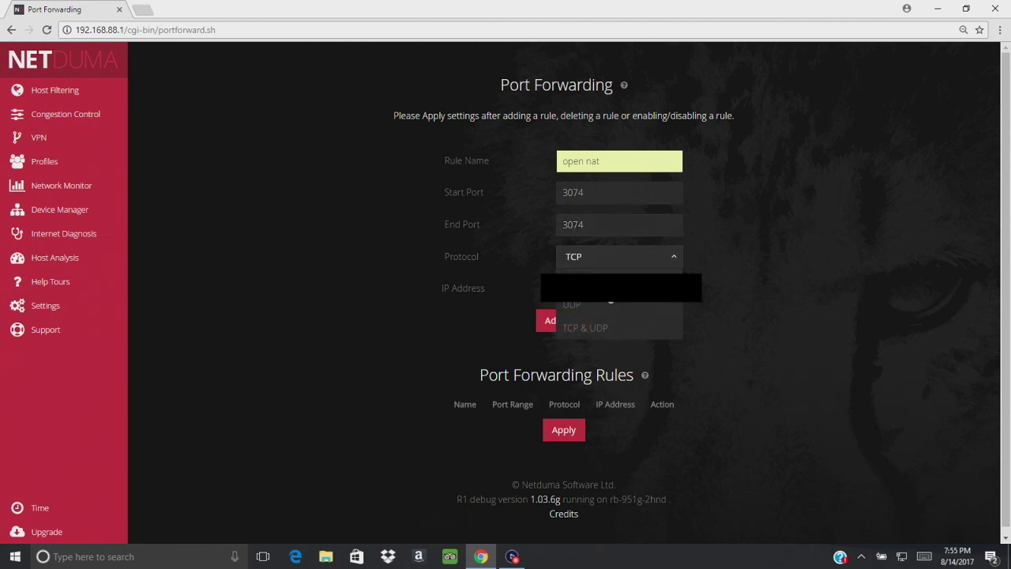
pyautogui.click(598, 306)
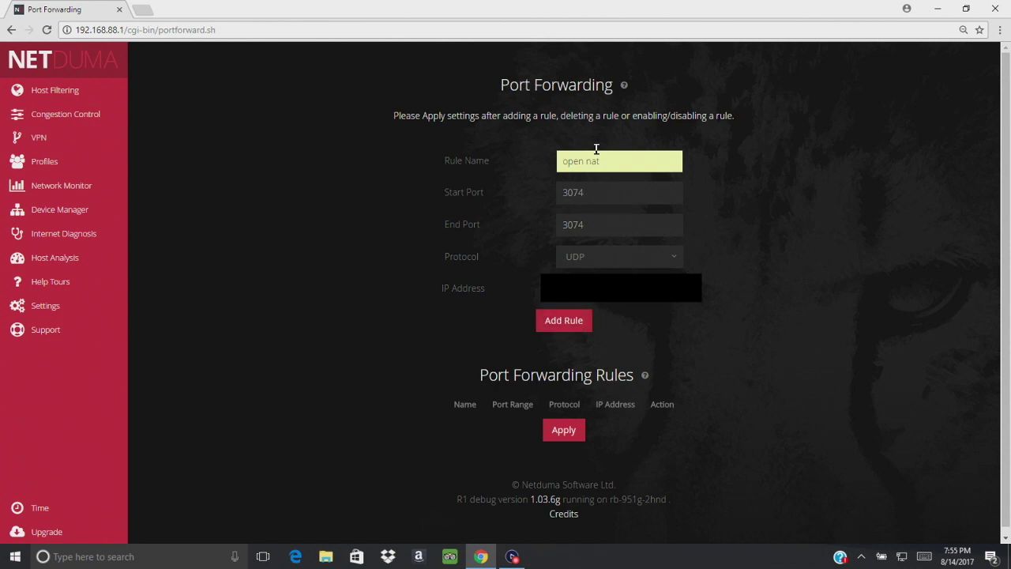
pyautogui.click(577, 327)
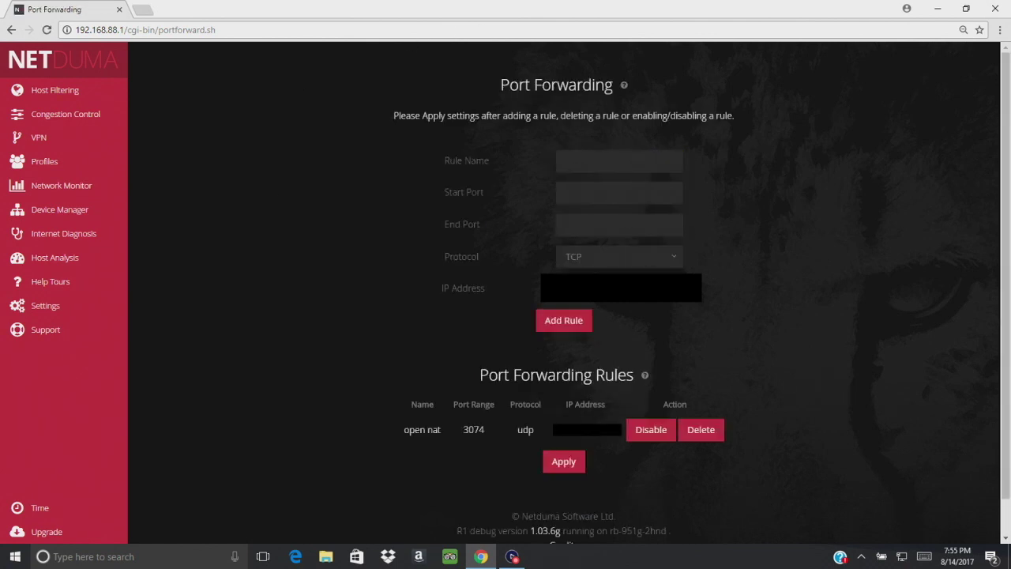
pyautogui.click(567, 323)
pyautogui.click(562, 462)
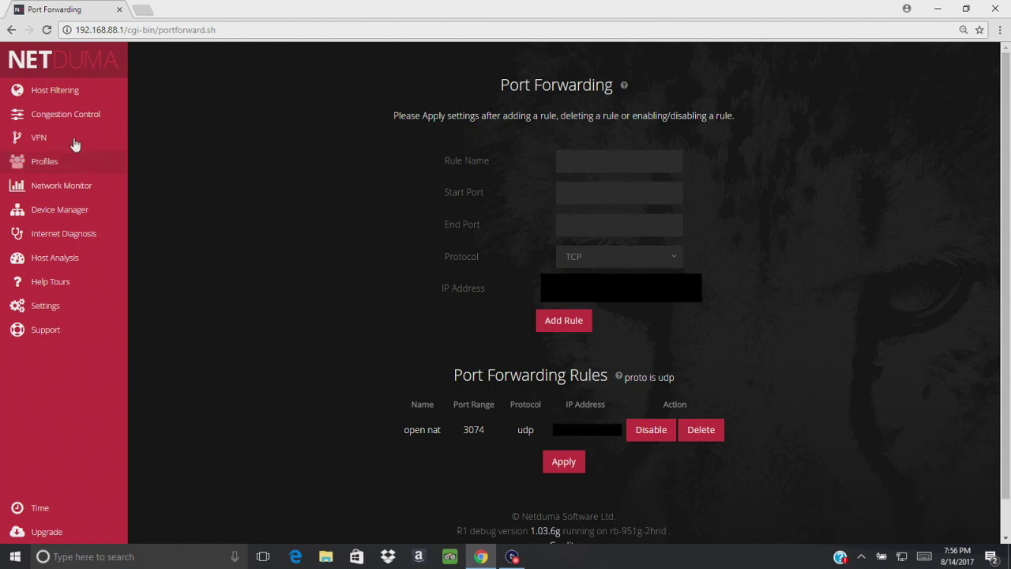
# In Congestion Control, add a ps4 Hyper-Traffic service for Play station network
pyautogui.click(71, 115)
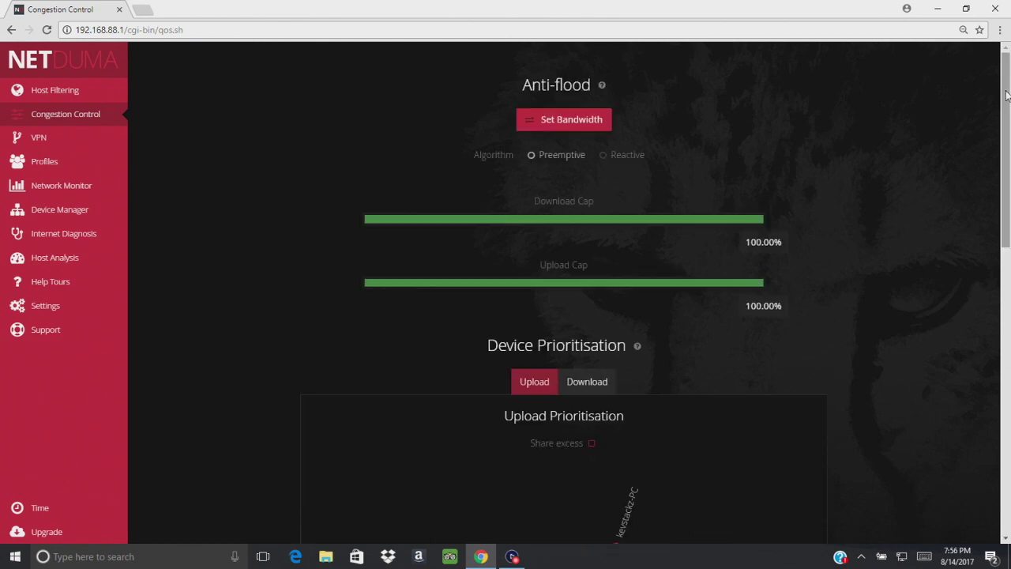
pyautogui.scroll(-5, 1007, 99)
pyautogui.scroll(5, 1007, 99)
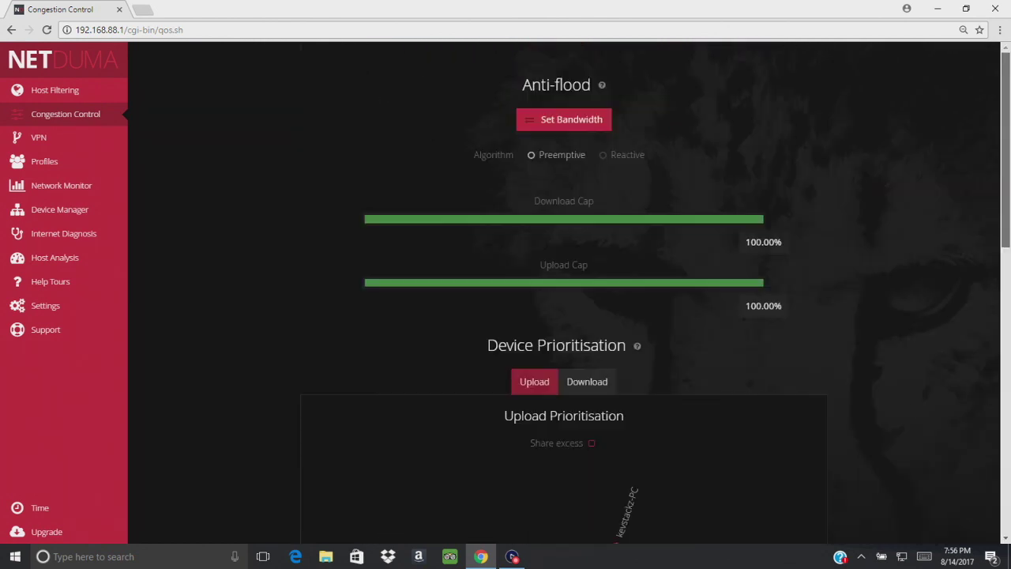
pyautogui.scroll(-10, 957, 473)
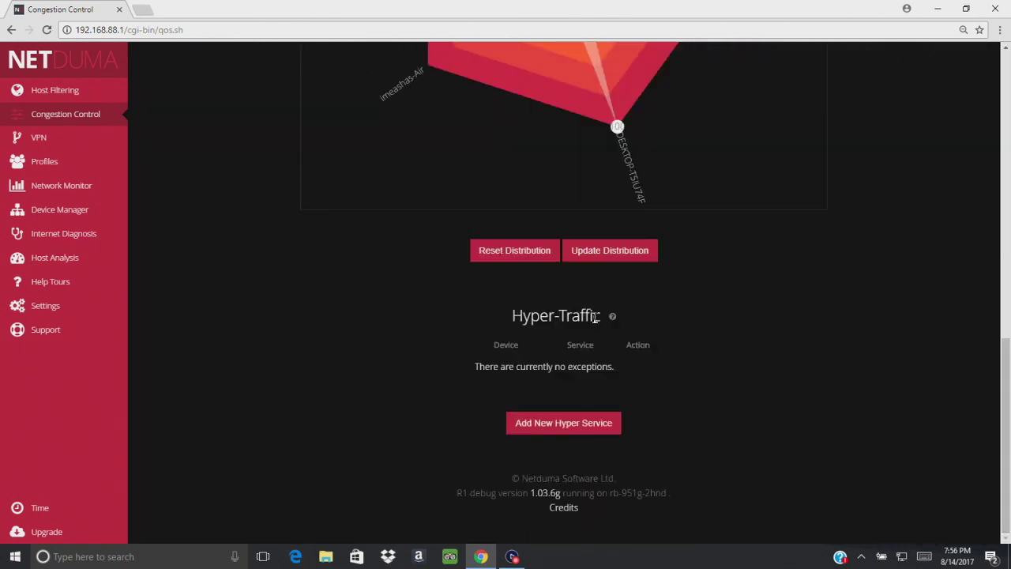
pyautogui.click(553, 424)
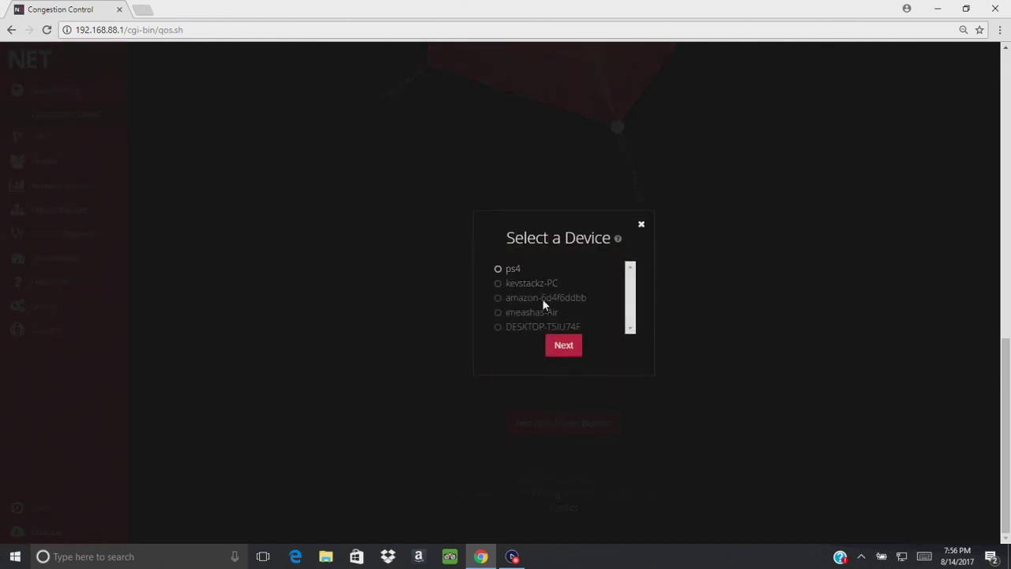
pyautogui.click(567, 349)
pyautogui.click(545, 267)
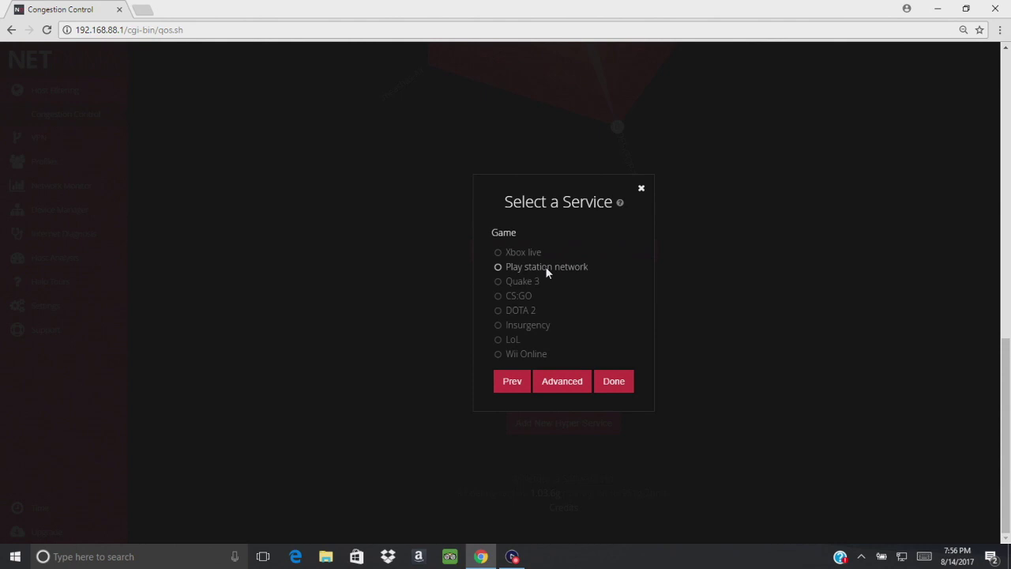
pyautogui.click(620, 386)
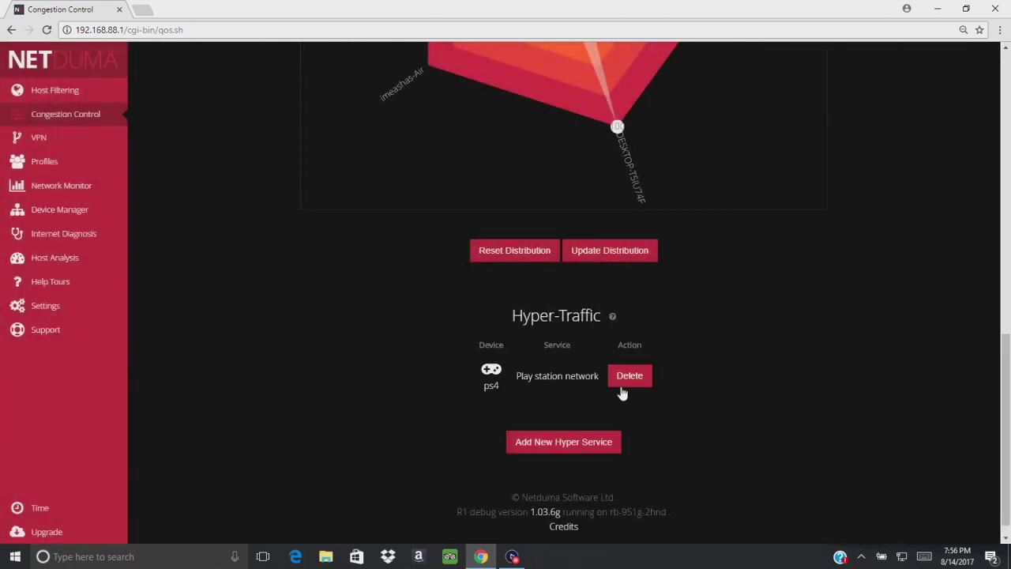
# Add a custom ps4 Hyper-Traffic service on port 3074, both directions, protocol UDP
pyautogui.click(567, 442)
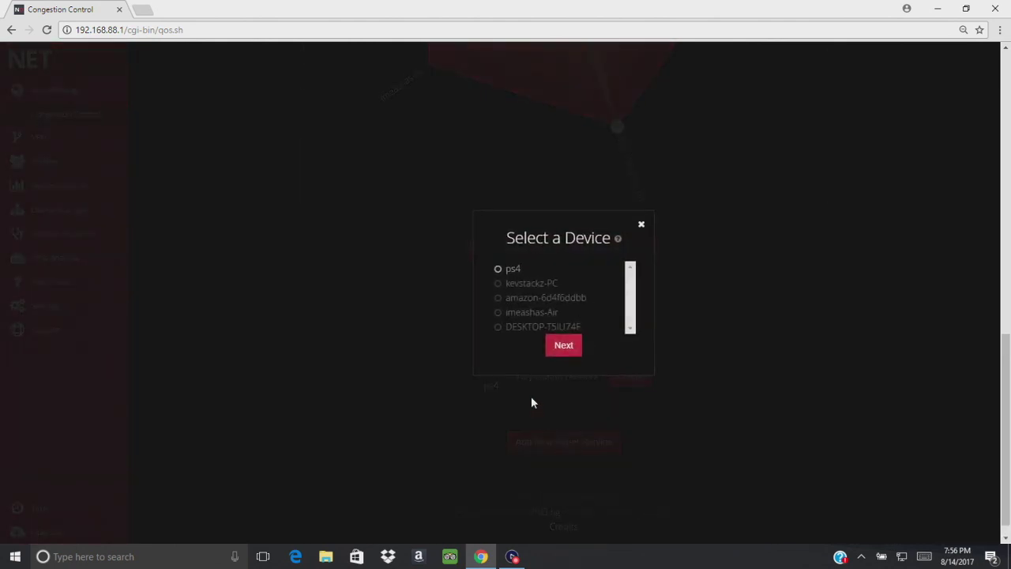
pyautogui.click(500, 268)
pyautogui.click(565, 349)
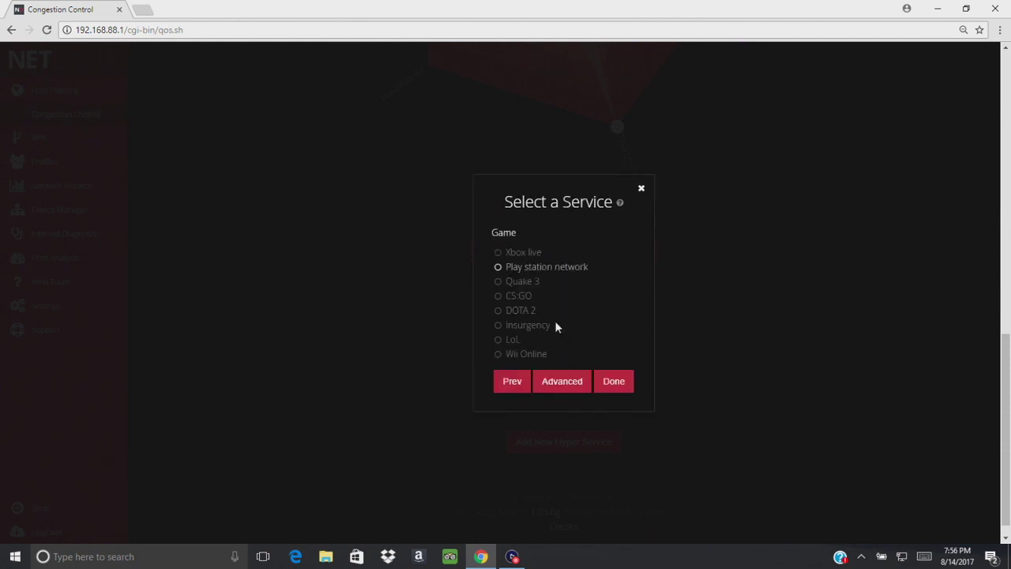
pyautogui.click(554, 385)
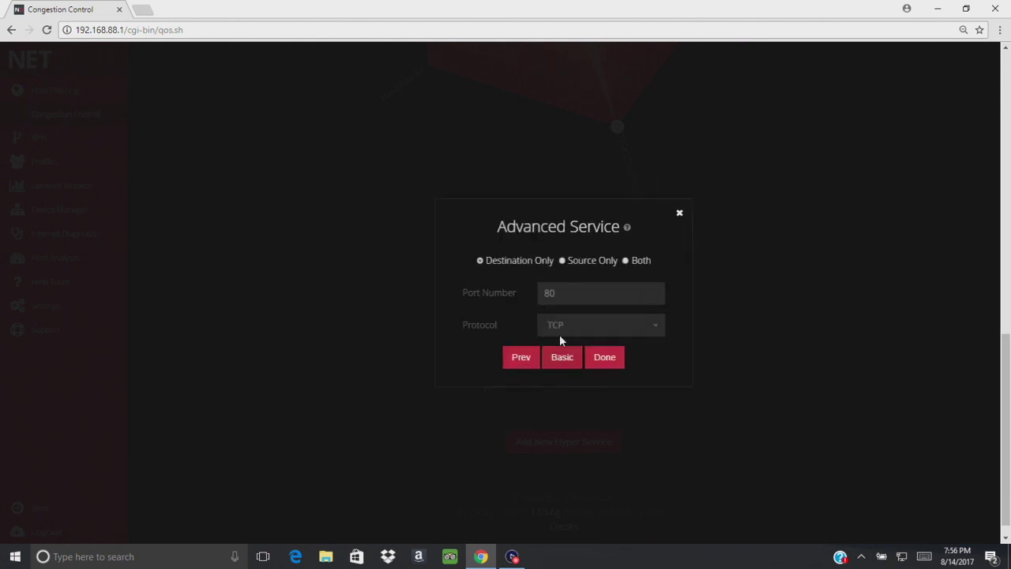
pyautogui.click(624, 261)
pyautogui.click(605, 294)
pyautogui.write('3074')
pyautogui.click(578, 324)
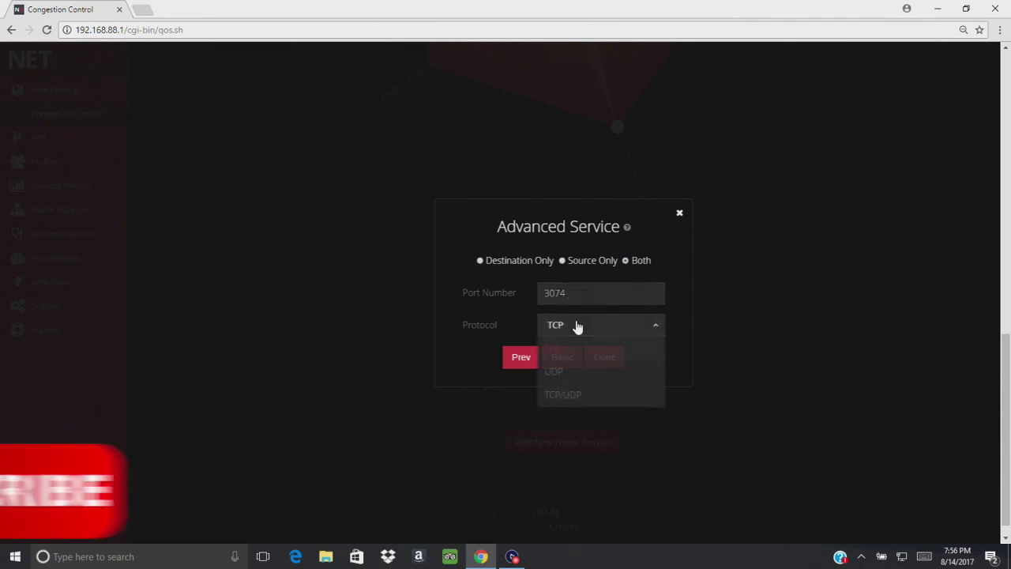
pyautogui.click(570, 378)
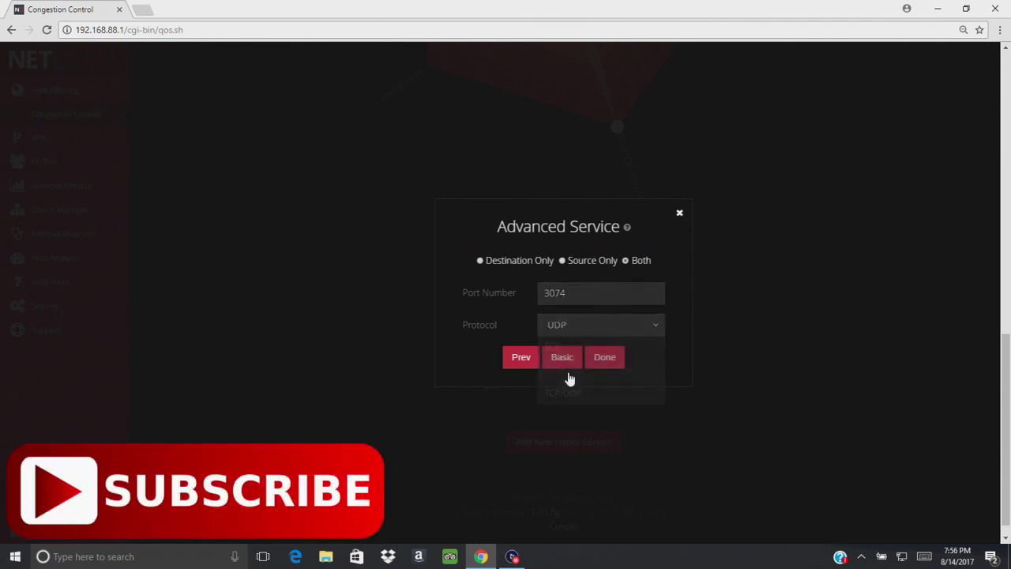
pyautogui.click(614, 357)
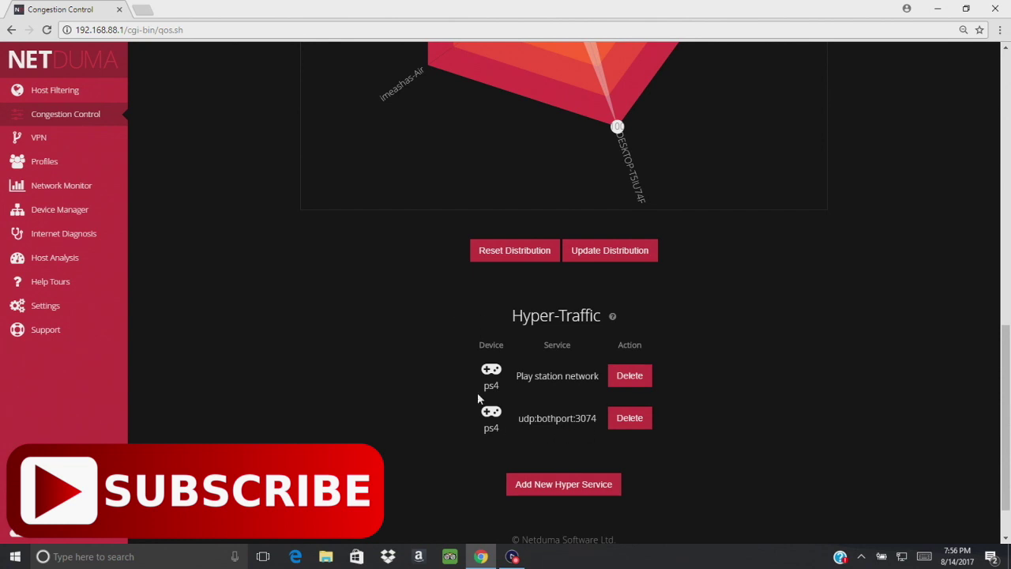
# On Host Filtering, assign the Play station network service to ps4 in the nodevice slot
pyautogui.click(52, 90)
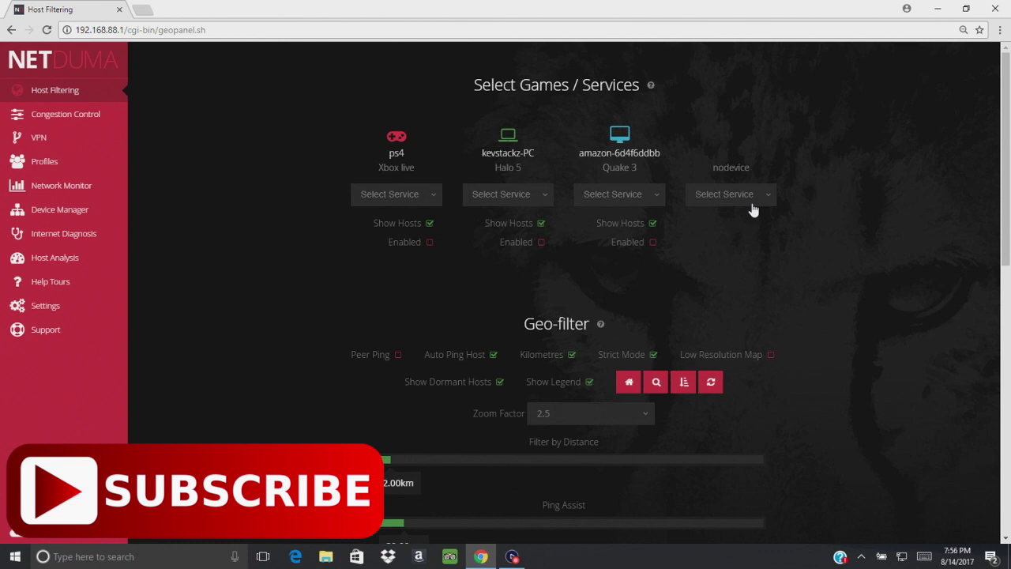
pyautogui.click(750, 200)
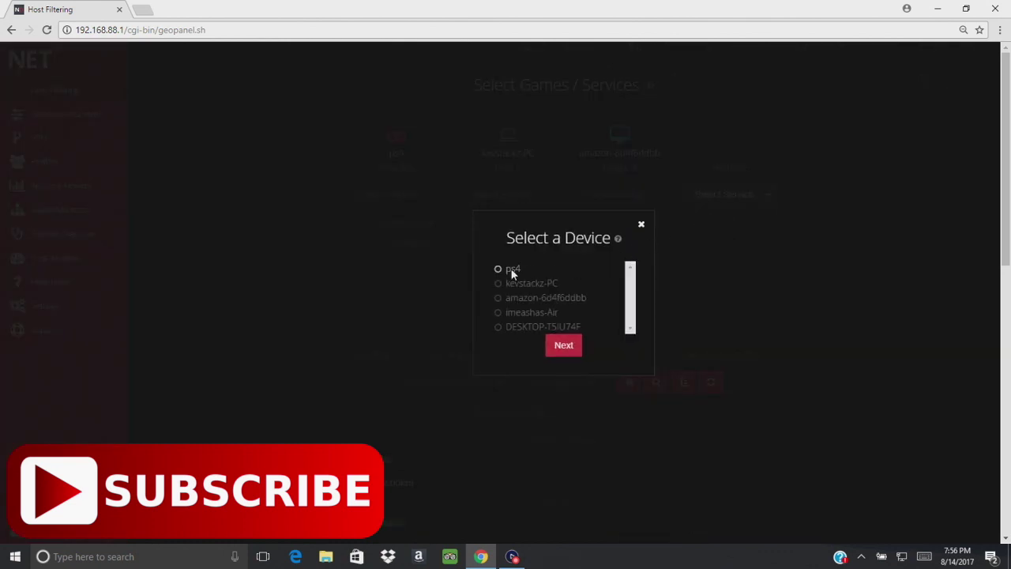
pyautogui.click(566, 351)
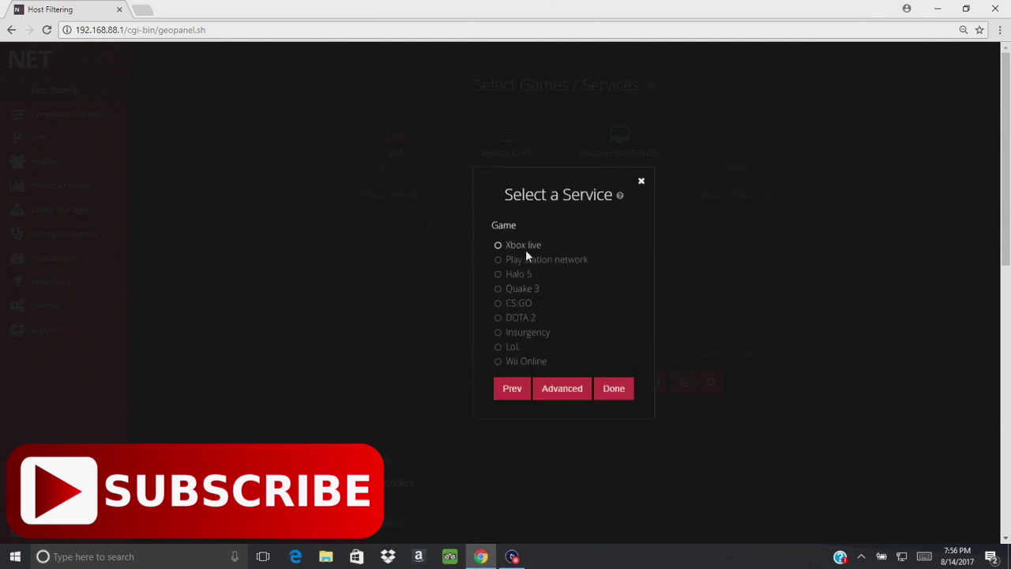
pyautogui.click(531, 260)
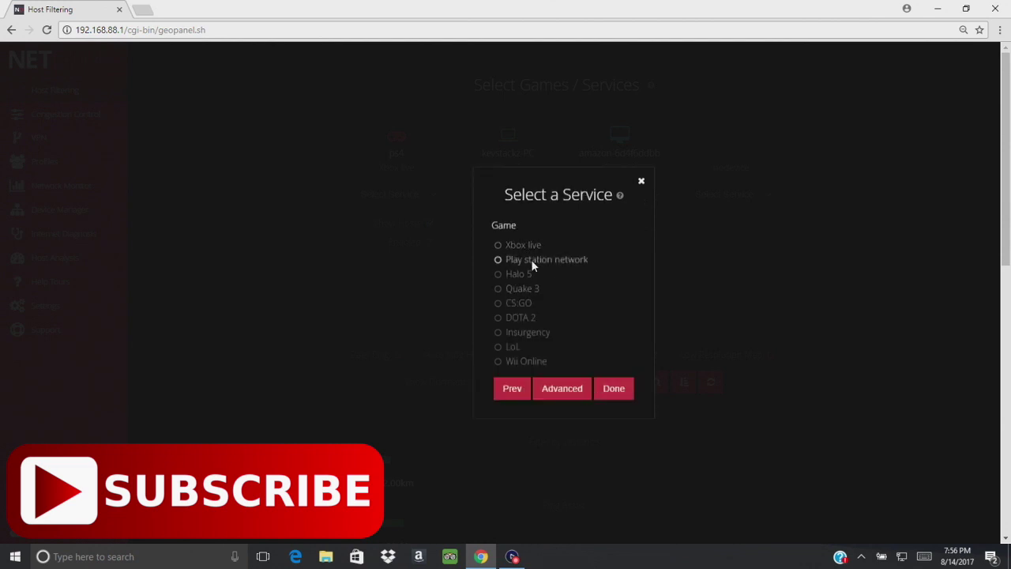
pyautogui.click(616, 389)
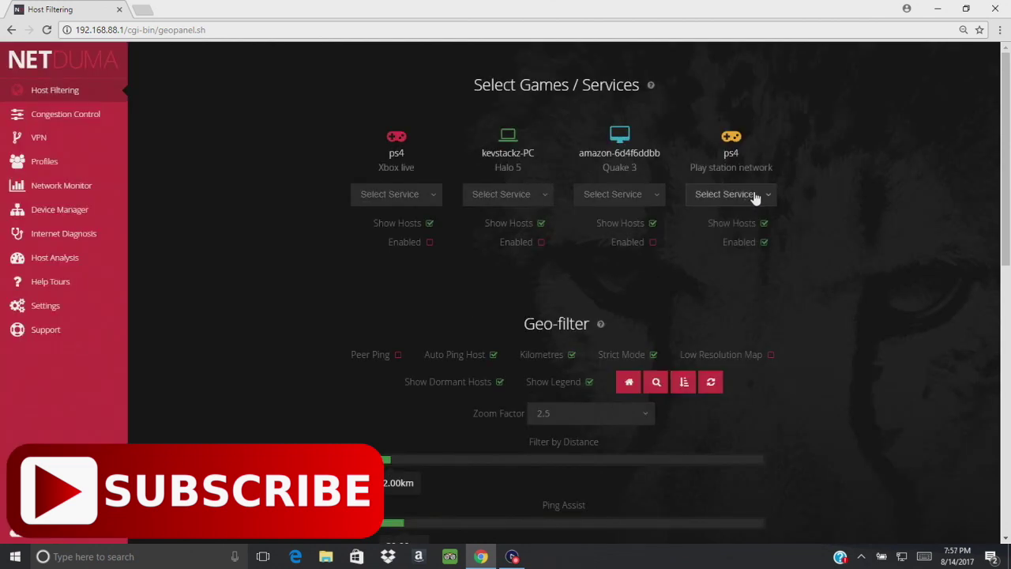
# On the fourth slot, save a custom ps4 service for UDP port 3074 in both directions
pyautogui.click(754, 195)
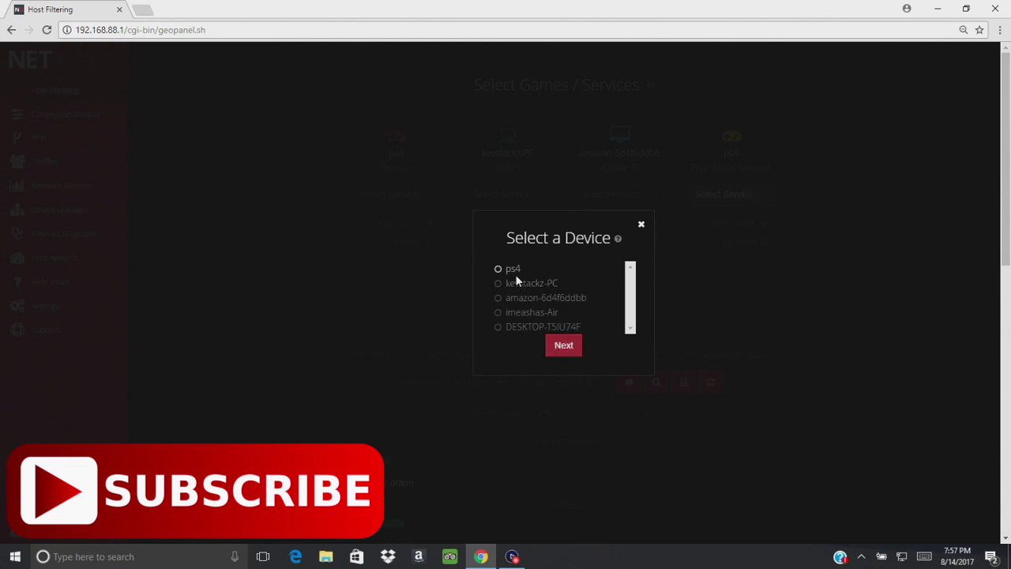
pyautogui.click(566, 346)
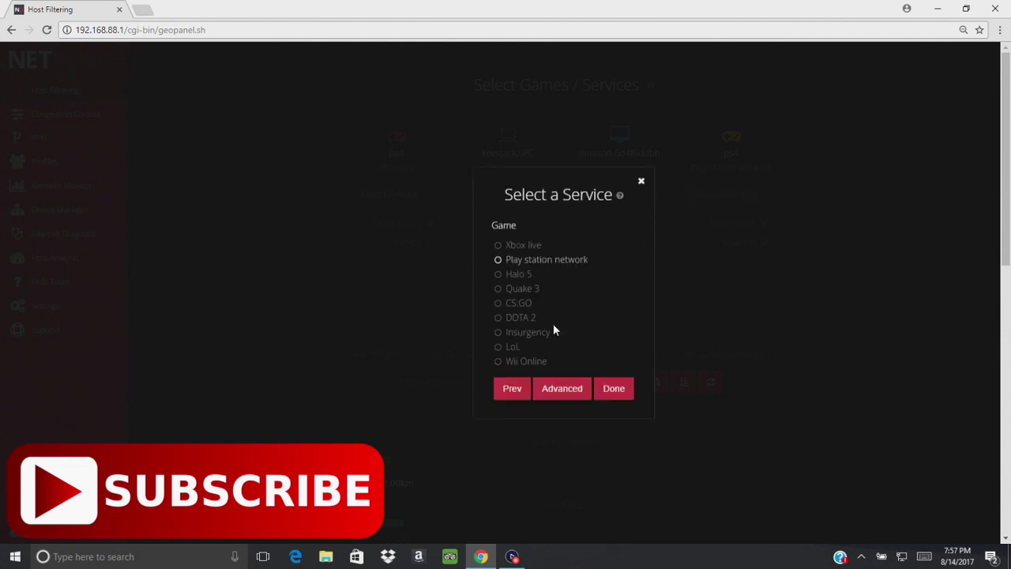
pyautogui.click(553, 389)
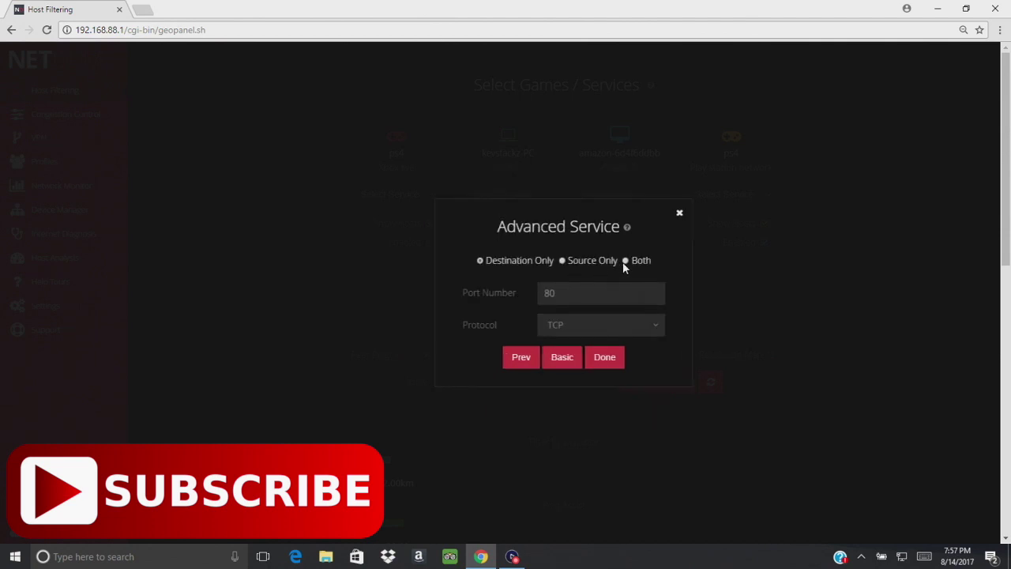
pyautogui.click(625, 263)
pyautogui.click(579, 290)
pyautogui.hotkey('ctrl', 'a')
pyautogui.write('3074')
pyautogui.click(554, 325)
pyautogui.click(555, 334)
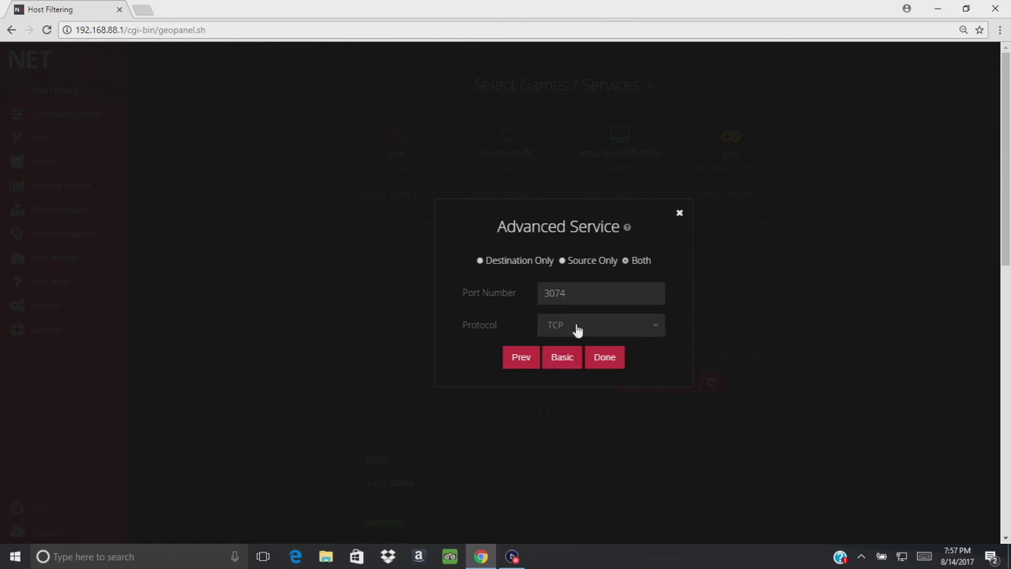
pyautogui.click(578, 327)
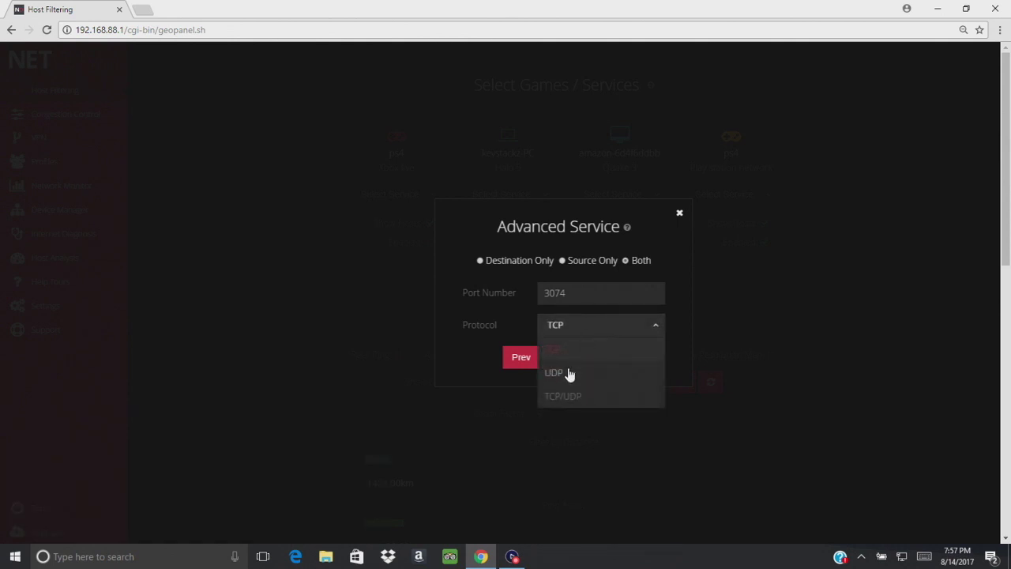
pyautogui.click(559, 373)
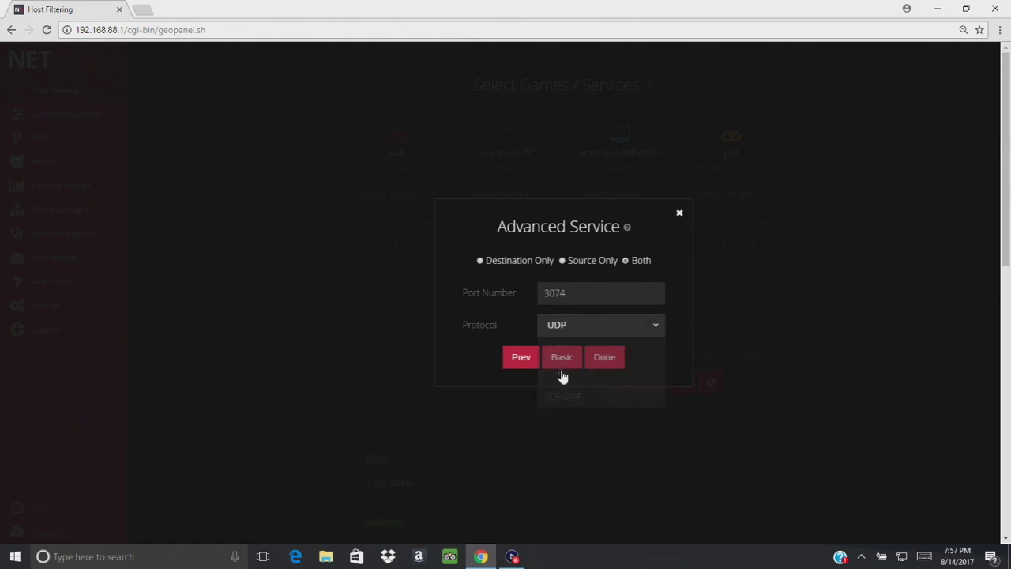
pyautogui.click(610, 357)
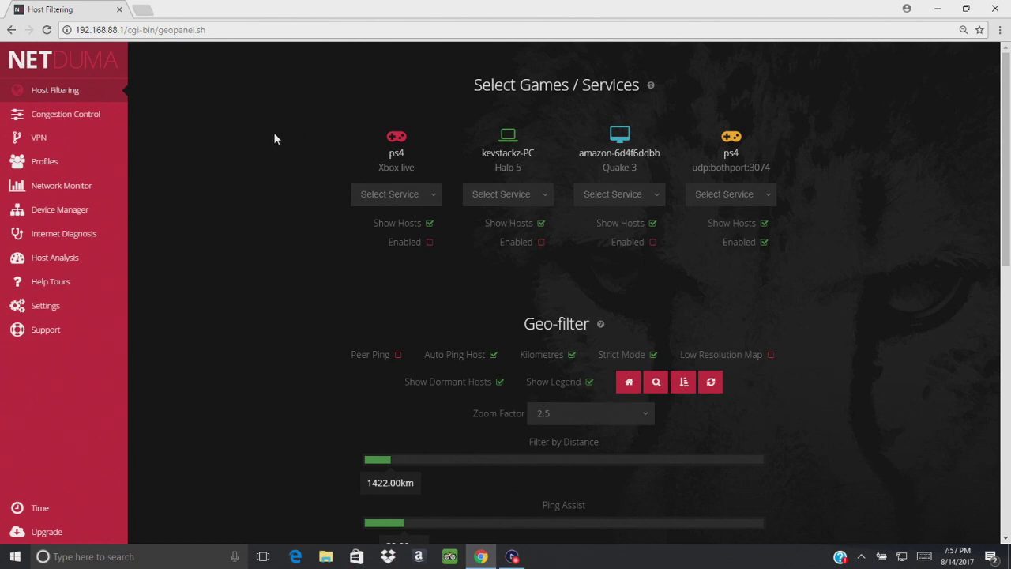
# Go to Settings > Miscellaneous and scroll down to Interface Password Protection
pyautogui.moveTo(61, 311)
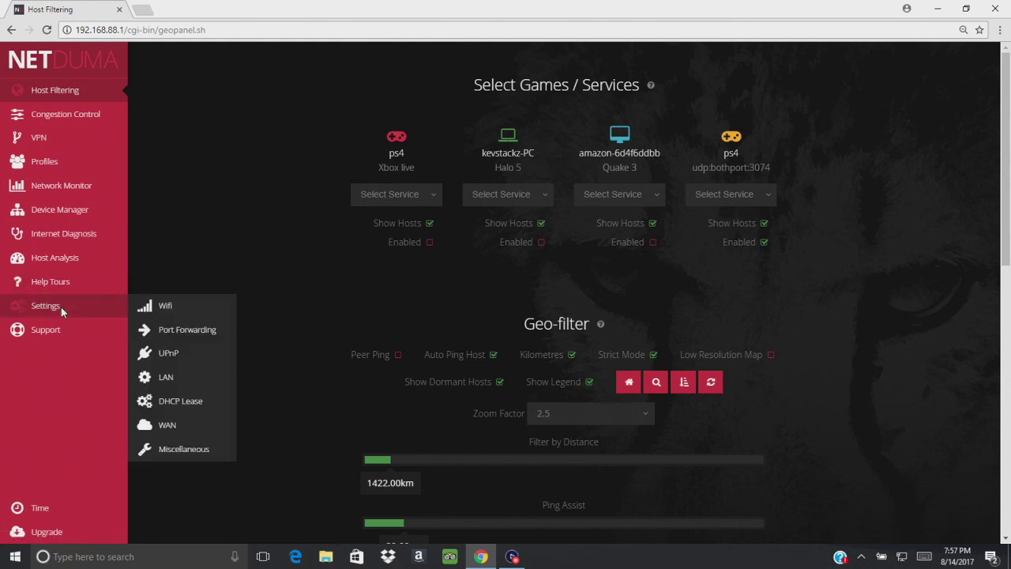
pyautogui.click(167, 450)
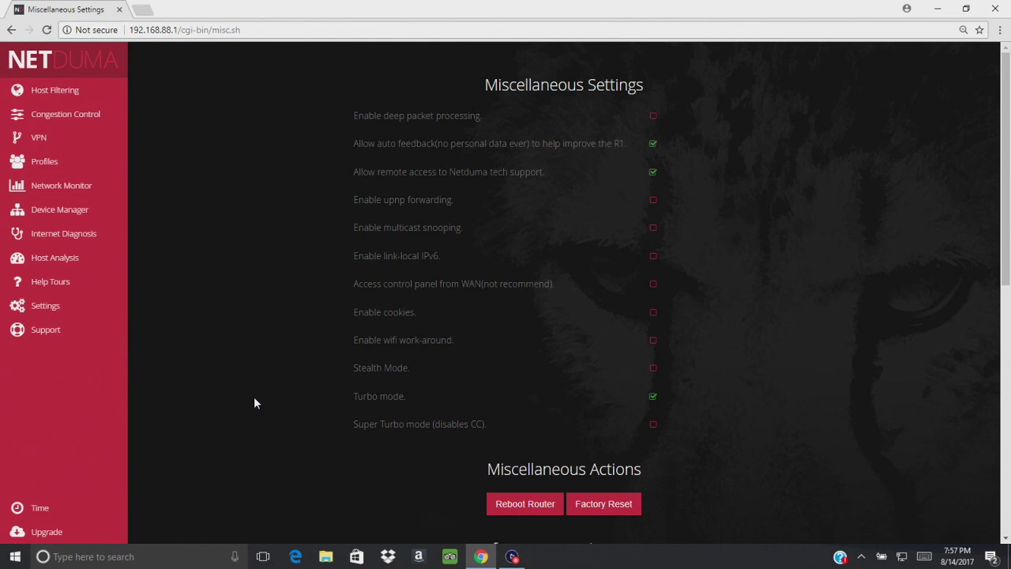
pyautogui.moveTo(1008, 114); pyautogui.dragTo(1009, 206)
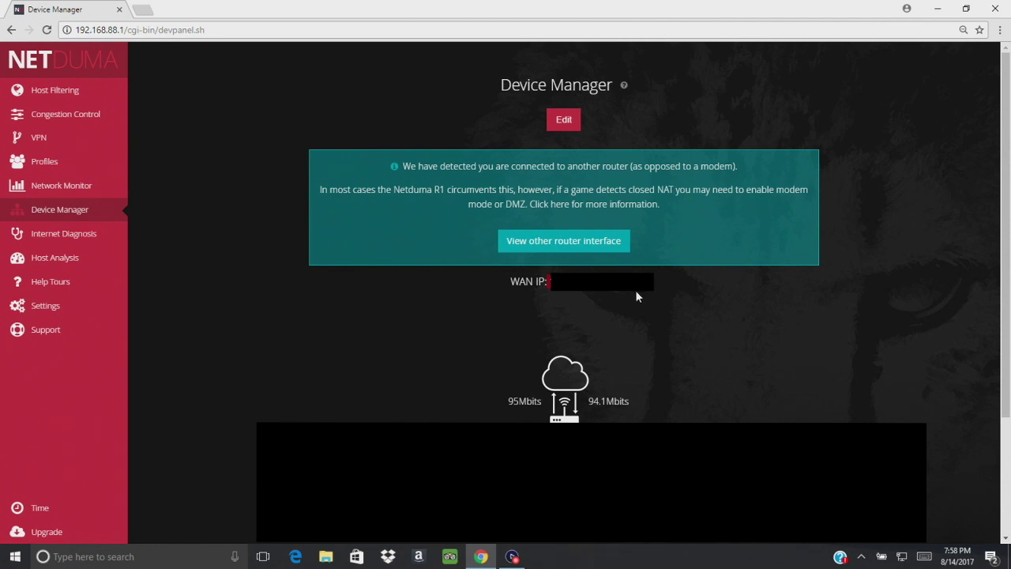
# Highlight and then deselect the WAN IP and 95Mbits/94.1Mbits speed figures on Device Manager
pyautogui.moveTo(542, 277); pyautogui.dragTo(546, 253)
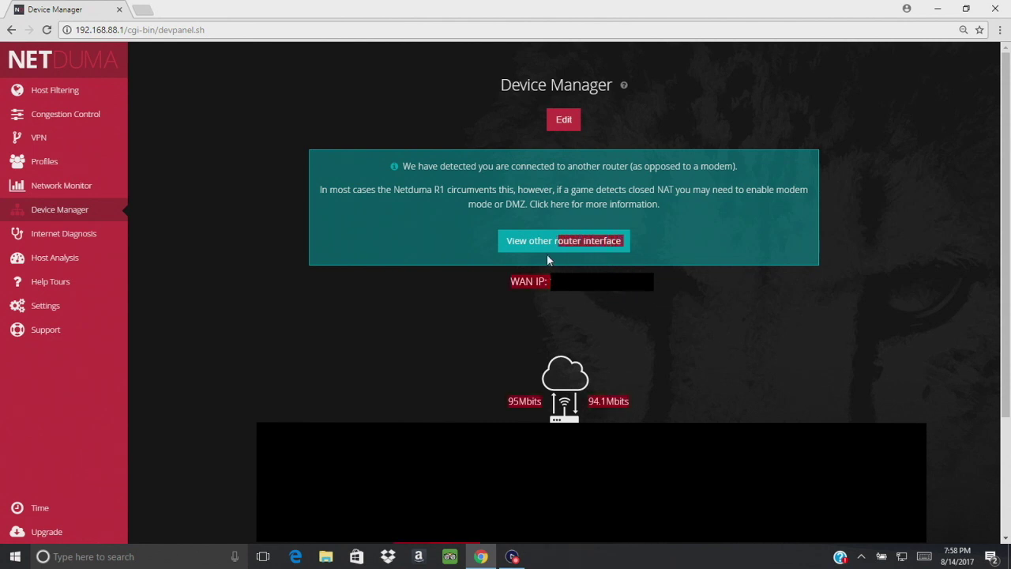
pyautogui.click(614, 316)
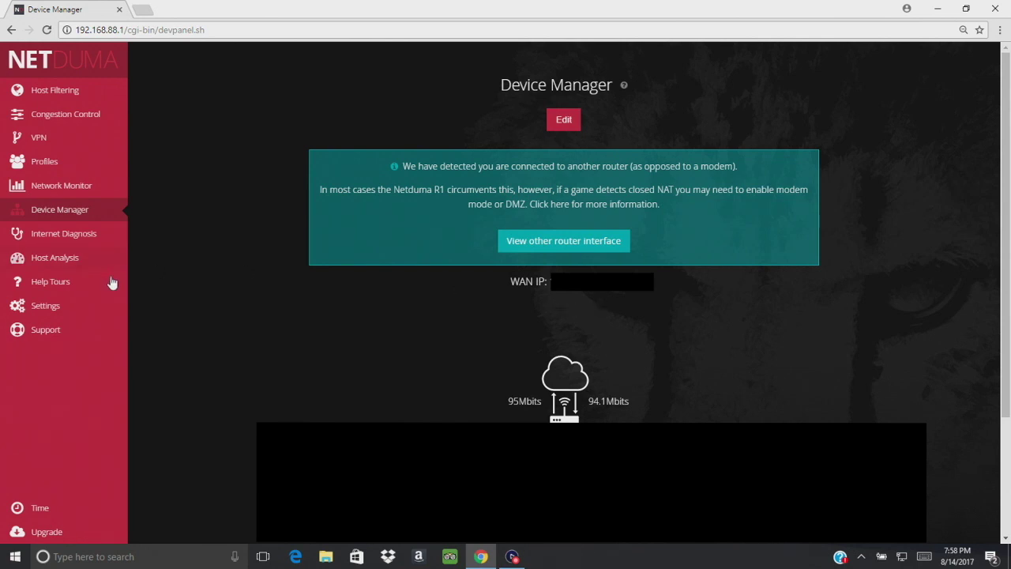
# Return to Settings > Miscellaneous, scroll down to Miscellaneous Actions, then back to the top
pyautogui.moveTo(81, 303)
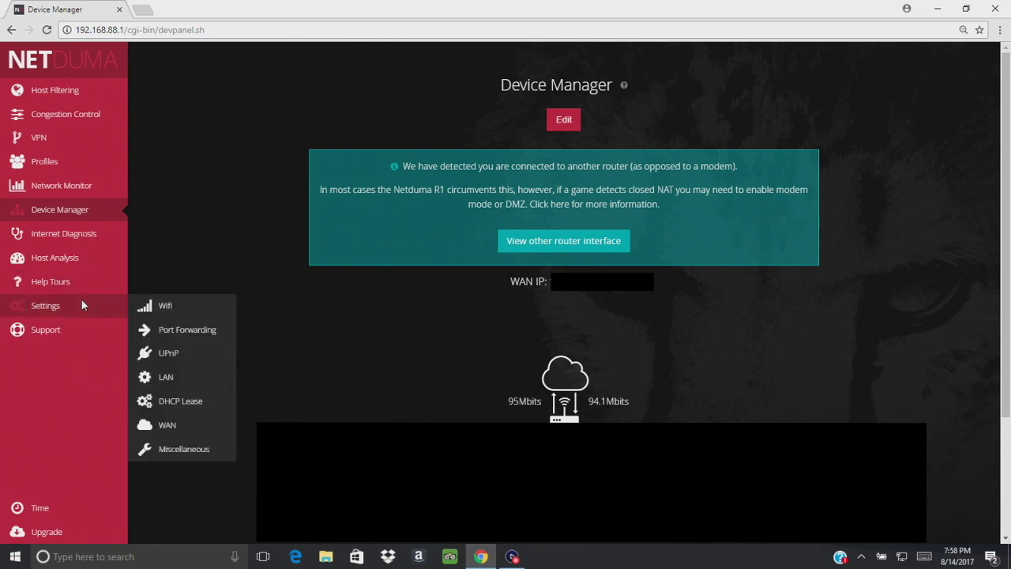
pyautogui.click(165, 448)
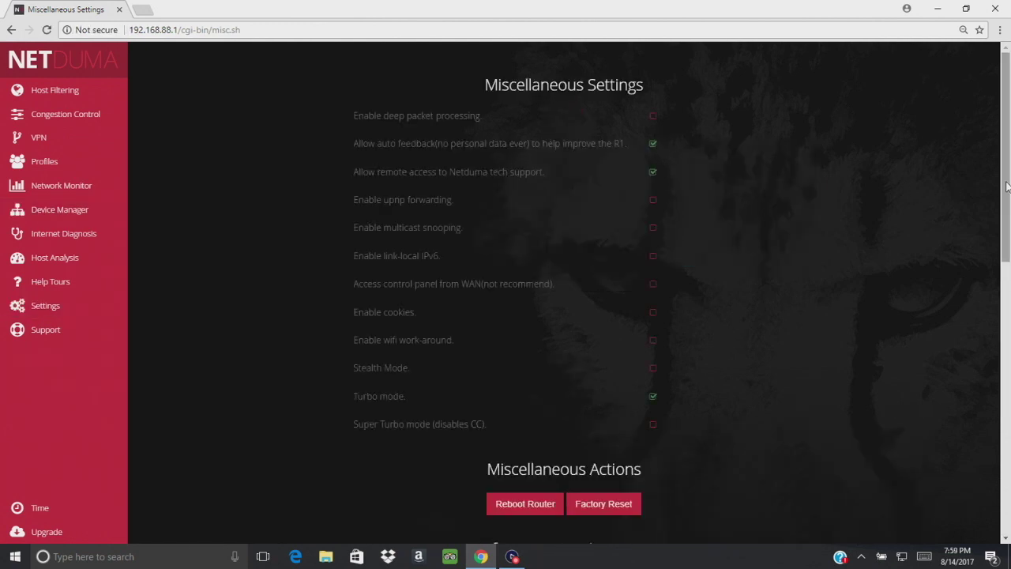
pyautogui.moveTo(1007, 185); pyautogui.dragTo(1009, 315)
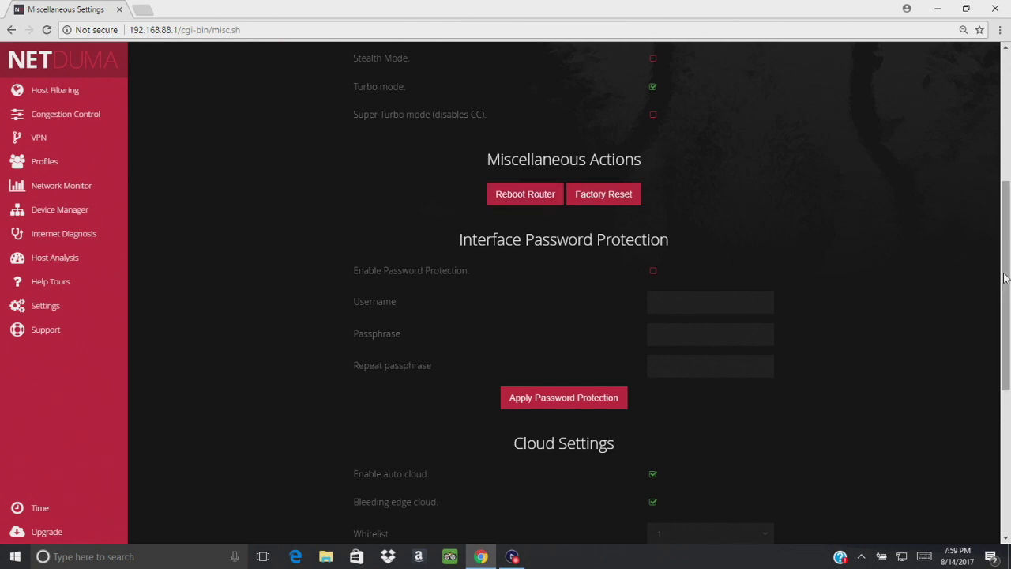
pyautogui.moveTo(1005, 276); pyautogui.dragTo(1000, 101)
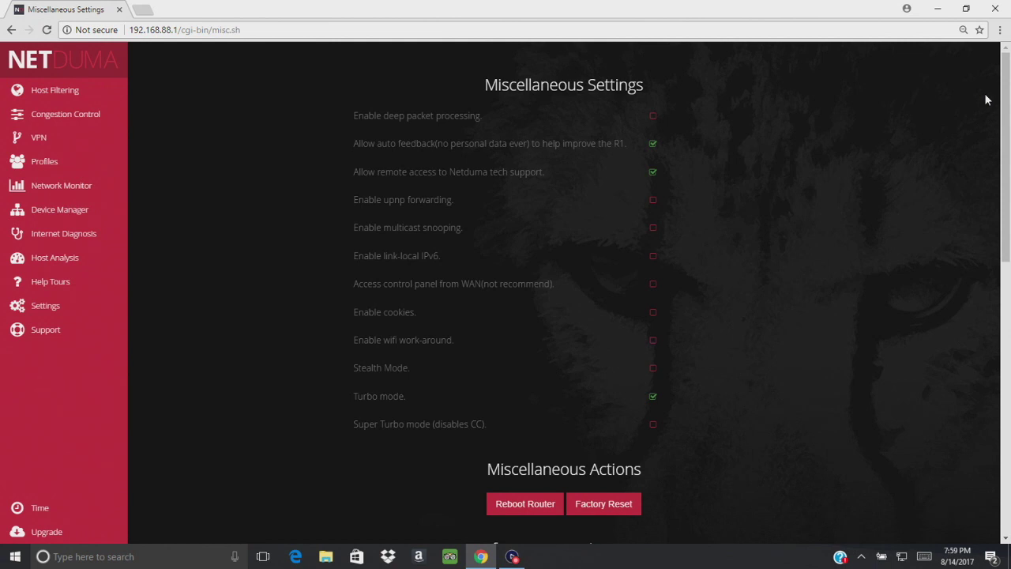
pyautogui.moveTo(1007, 91); pyautogui.dragTo(1008, 288)
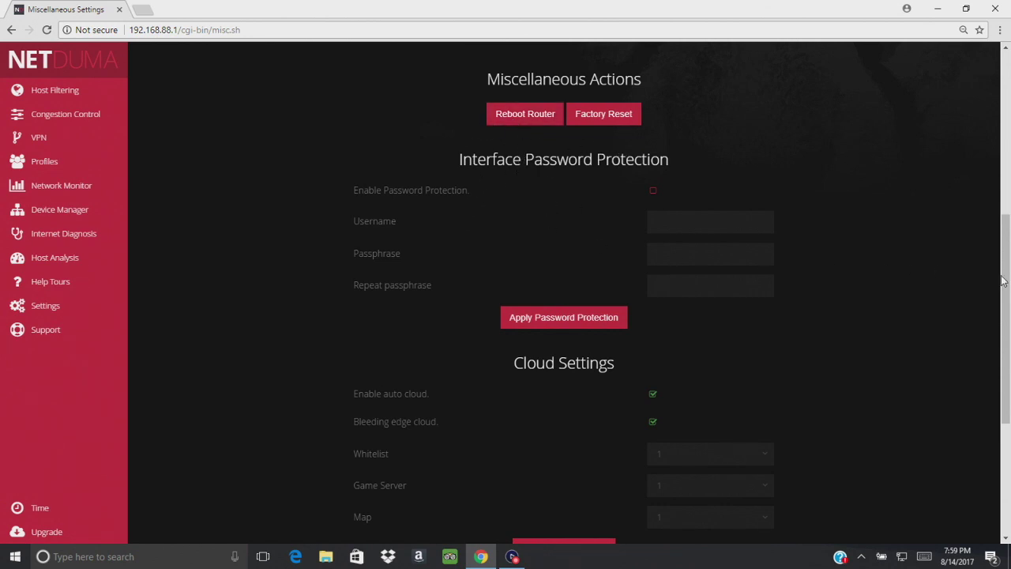
pyautogui.moveTo(1005, 216); pyautogui.dragTo(1004, 53)
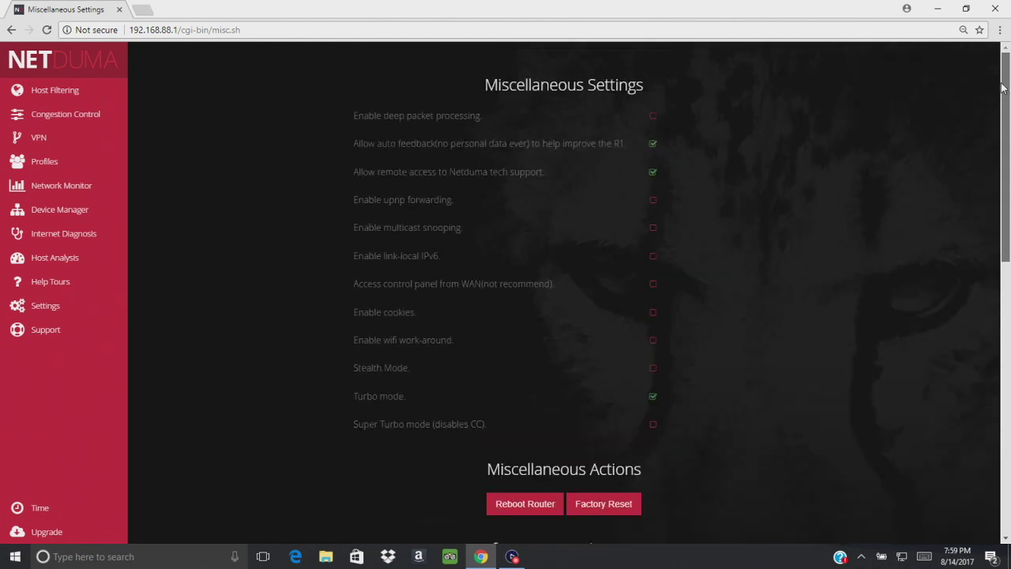
pyautogui.moveTo(45, 307)
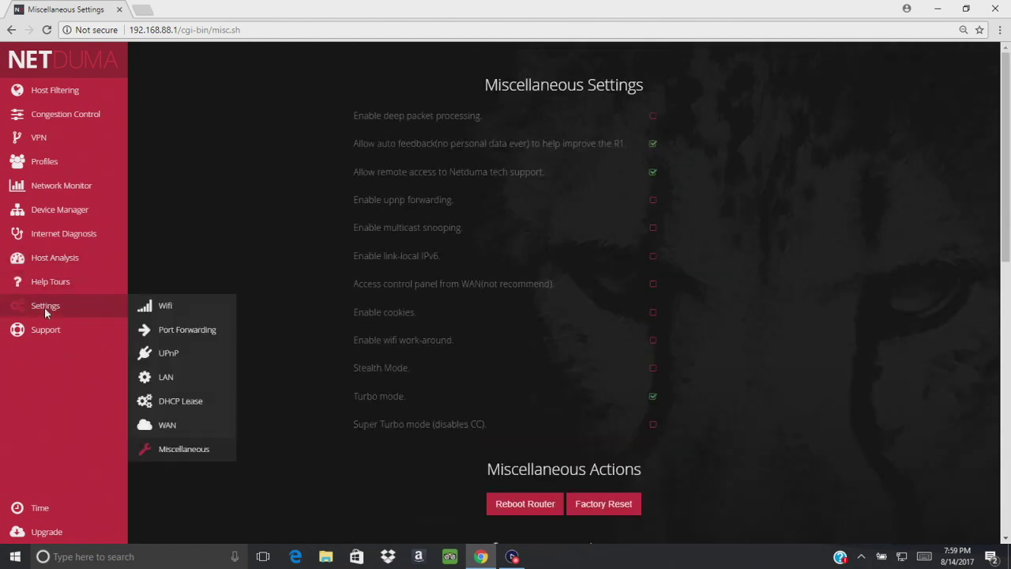